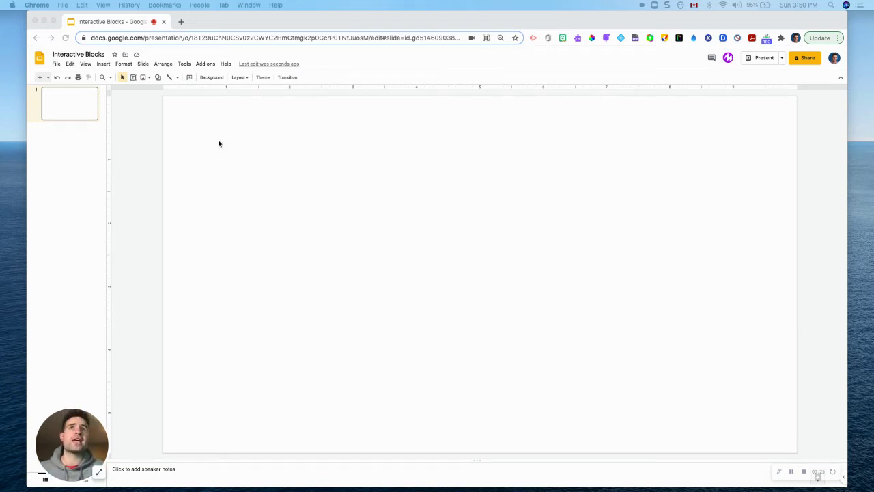
# Apply the Blank layout to the slide.
pyautogui.click(240, 77)
pyautogui.click(241, 77)
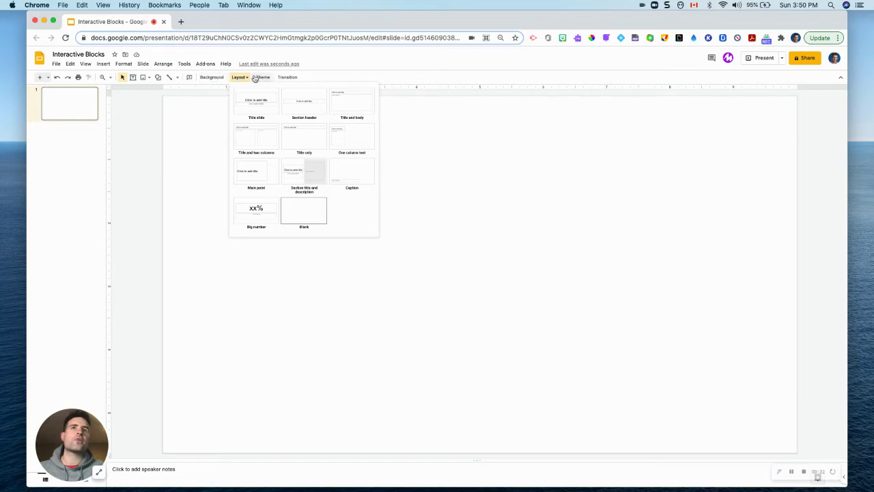
pyautogui.click(301, 208)
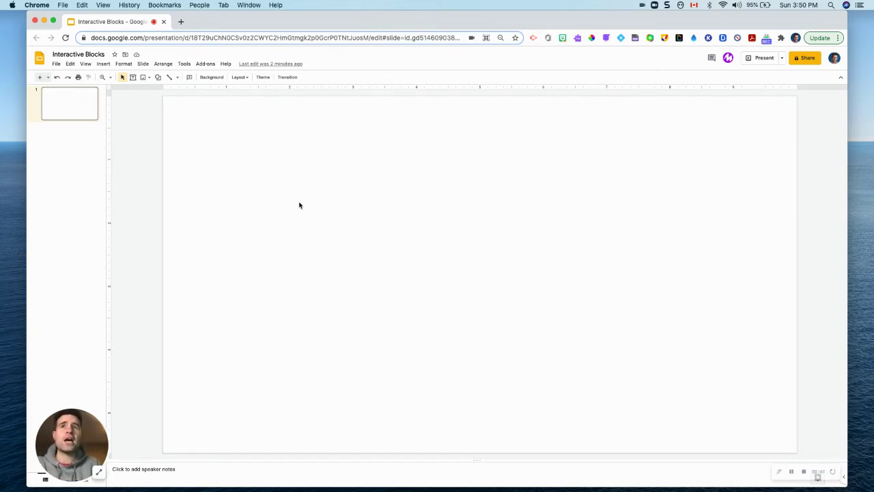
# Draw a small right-pointing block arrow in the slide's upper-left corner, about 0.75 inches wide.
pyautogui.click(158, 78)
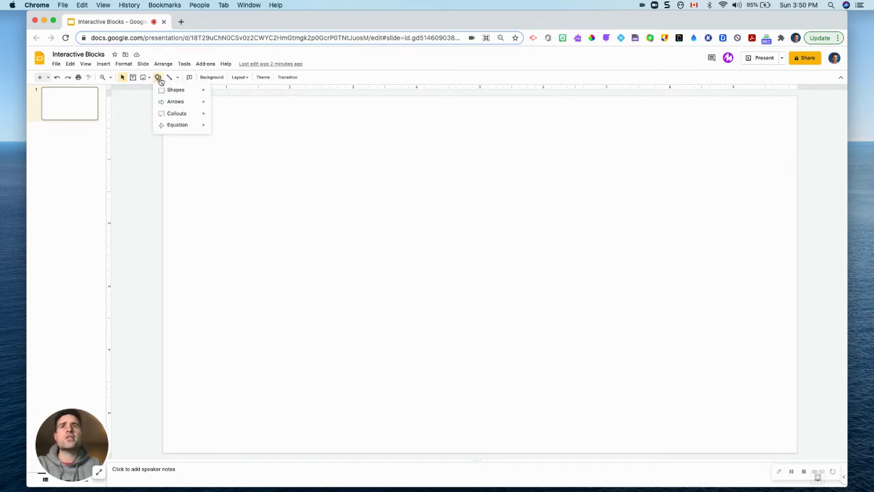
pyautogui.moveTo(174, 88)
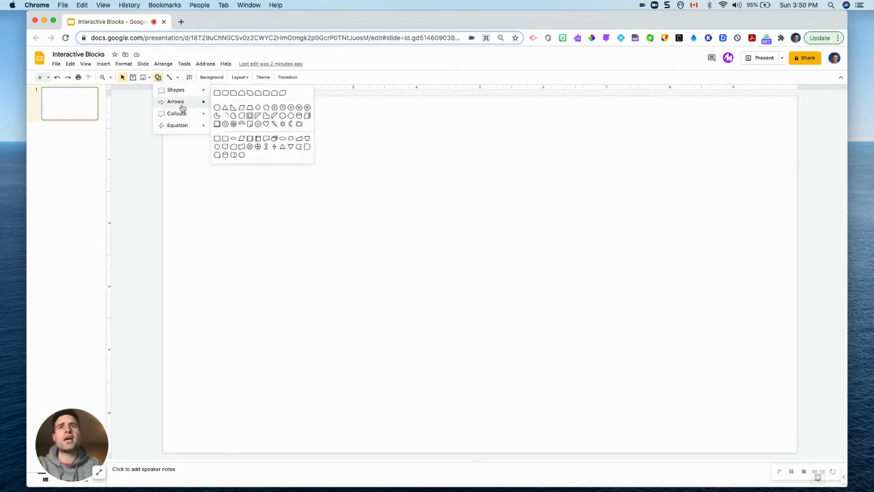
pyautogui.moveTo(182, 105)
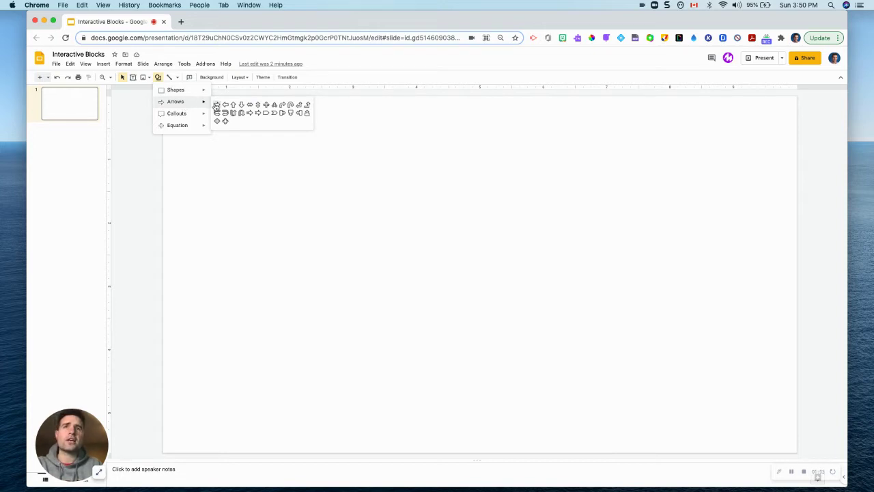
pyautogui.click(215, 105)
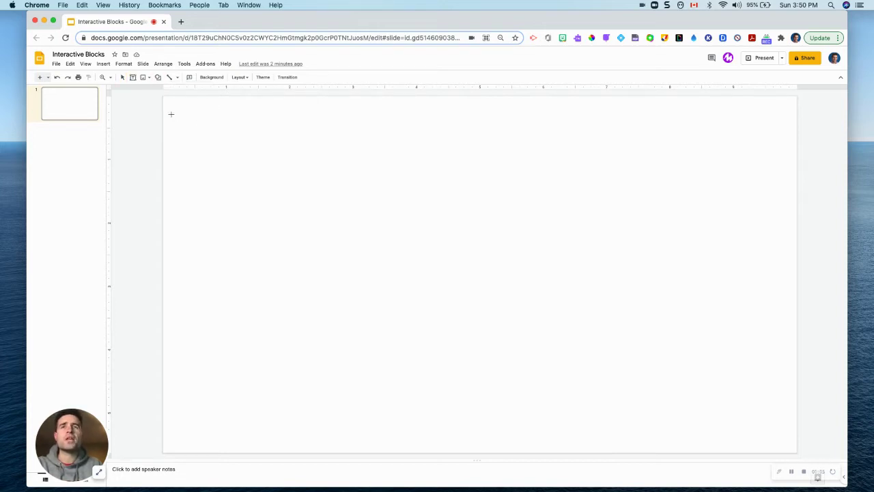
pyautogui.moveTo(172, 114); pyautogui.dragTo(218, 136)
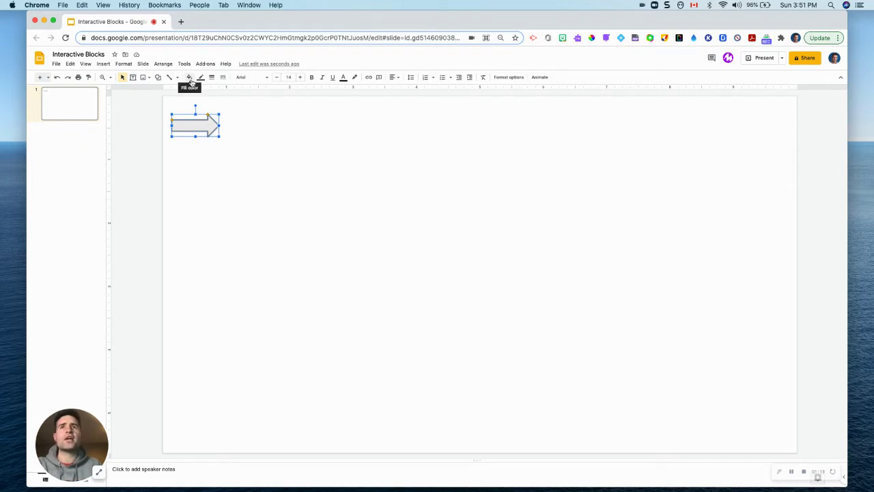
# Fill the right-pointing arrow with red.
pyautogui.click(191, 80)
pyautogui.click(204, 160)
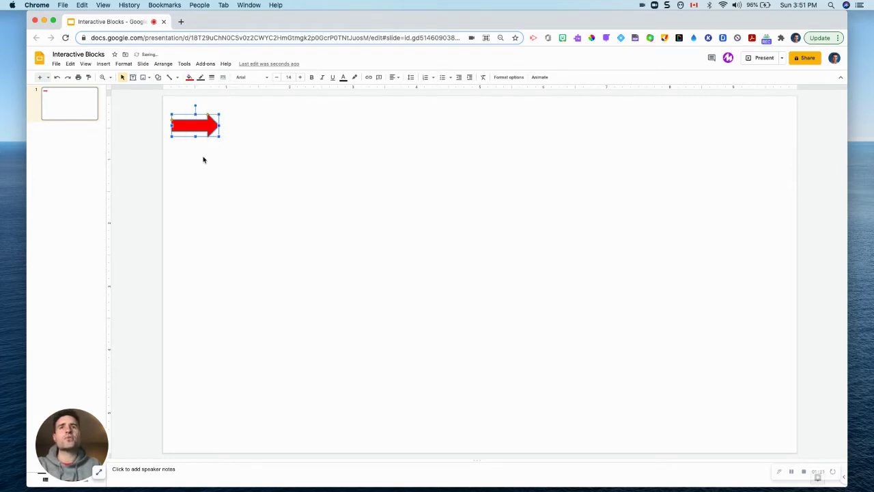
pyautogui.click(233, 160)
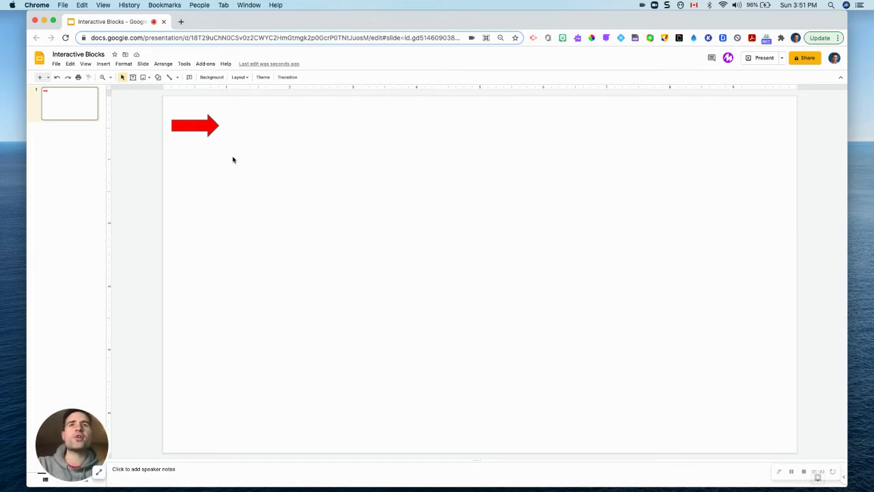
# Copy the red arrow and paste 15 duplicates of it onto the slide.
pyautogui.click(199, 127)
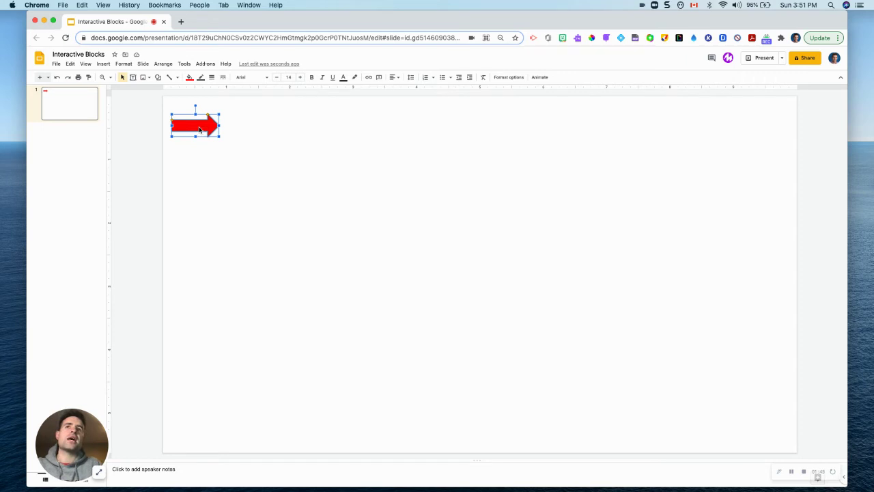
pyautogui.rightClick(200, 129)
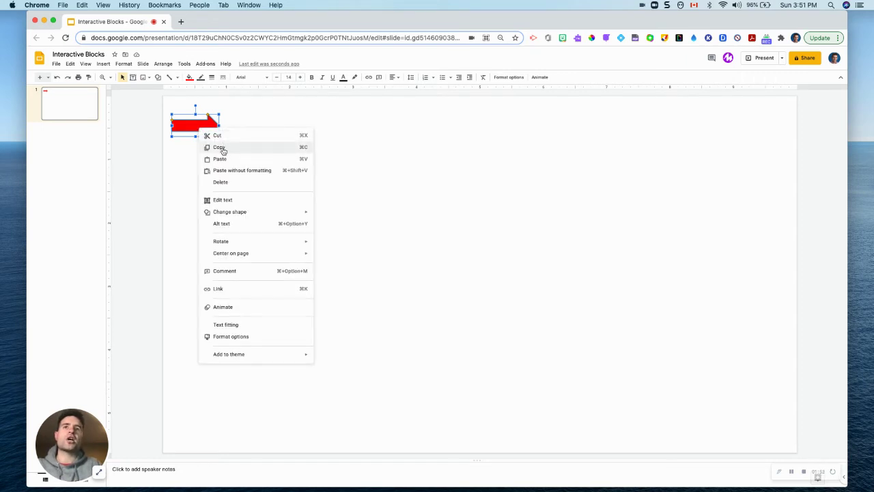
pyautogui.click(220, 147)
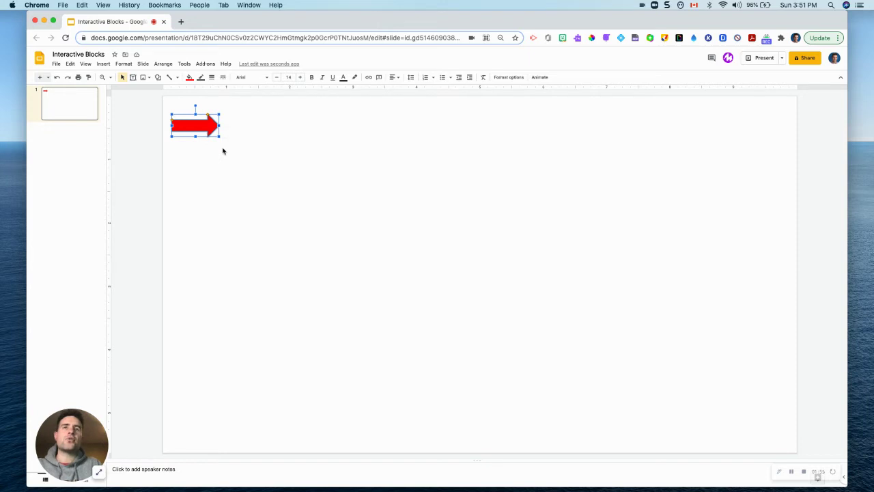
pyautogui.click(223, 151)
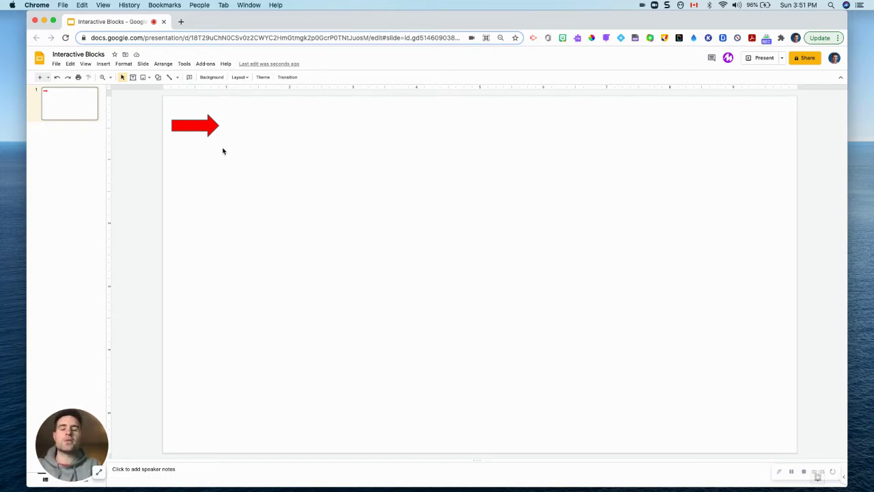
pyautogui.press('super+v')
pyautogui.press('super+v')
pyautogui.press('super+v')
pyautogui.press('super+v')
pyautogui.press('super+v')
pyautogui.press('super+v')
pyautogui.press('super+v')
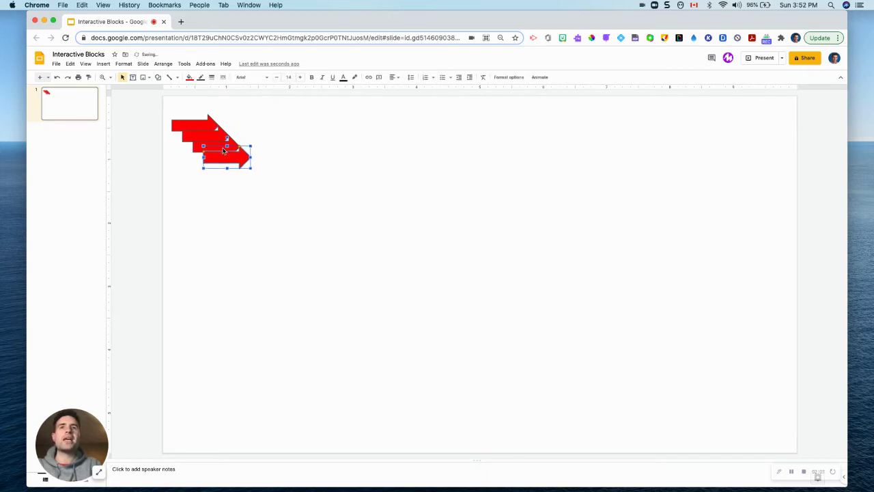
pyautogui.press('super+v')
pyautogui.press('super+v')
pyautogui.press('super+v')
pyautogui.press('super+v')
pyautogui.press('super+v')
pyautogui.press('super+v')
pyautogui.press('super+v')
pyautogui.press('super+v')
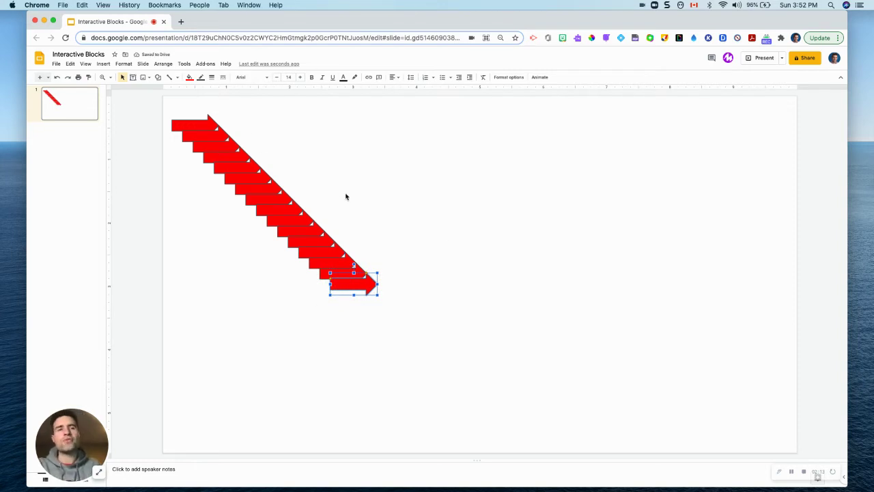
pyautogui.click(415, 284)
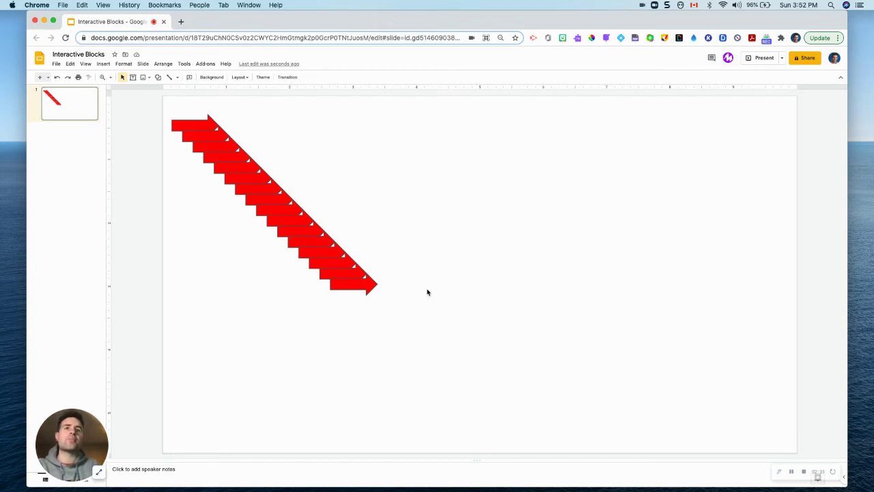
# Select all the red arrows and align them horizontally to the center.
pyautogui.moveTo(417, 289); pyautogui.dragTo(165, 107)
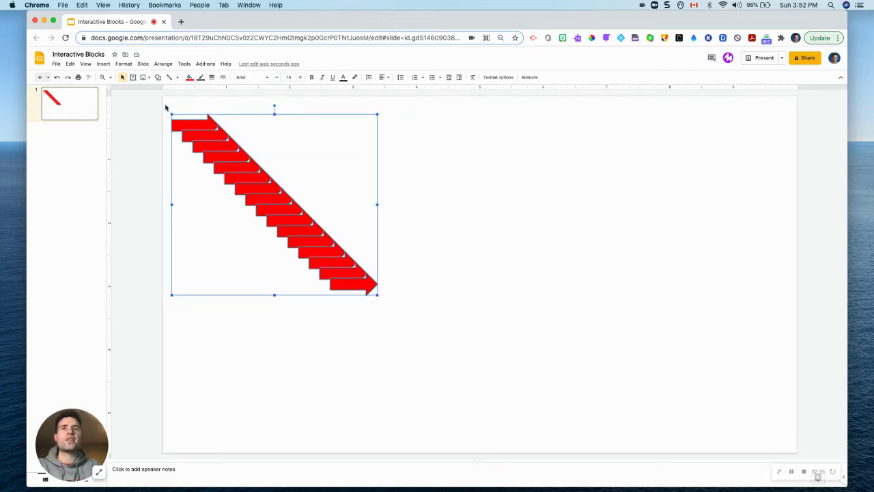
pyautogui.rightClick(221, 150)
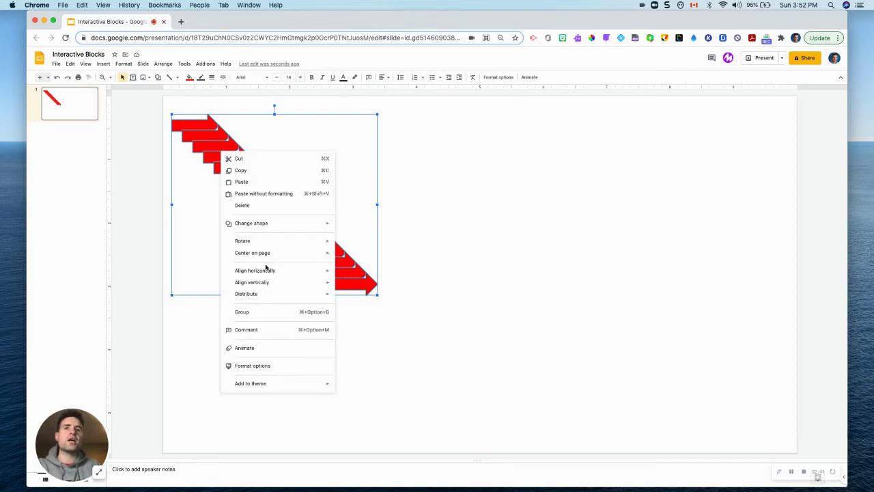
pyautogui.moveTo(264, 273)
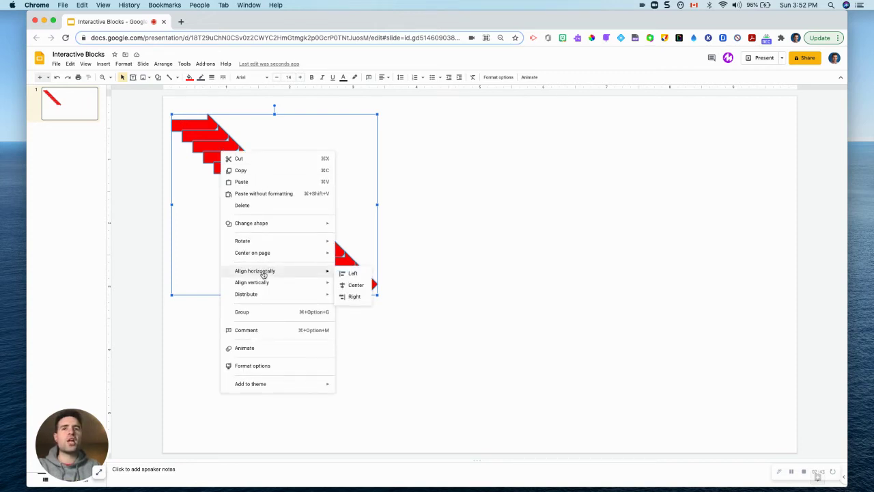
pyautogui.click(353, 287)
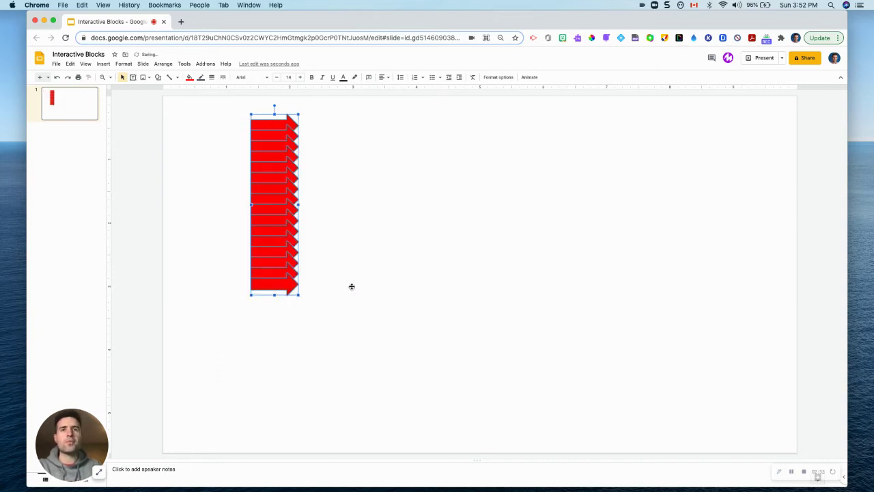
pyautogui.click(352, 287)
pyautogui.click(272, 174)
pyautogui.click(359, 273)
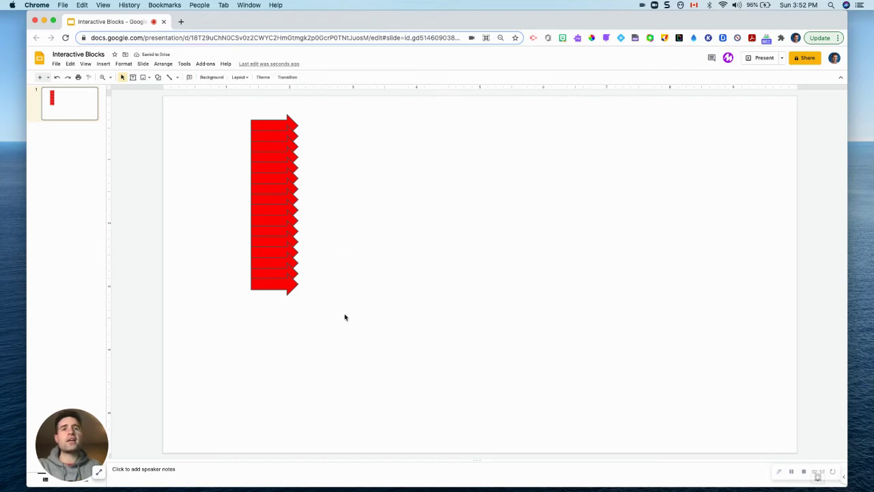
# Select the whole column of red arrows and align them vertically to the middle to form a single stack.
pyautogui.moveTo(345, 314); pyautogui.dragTo(232, 105)
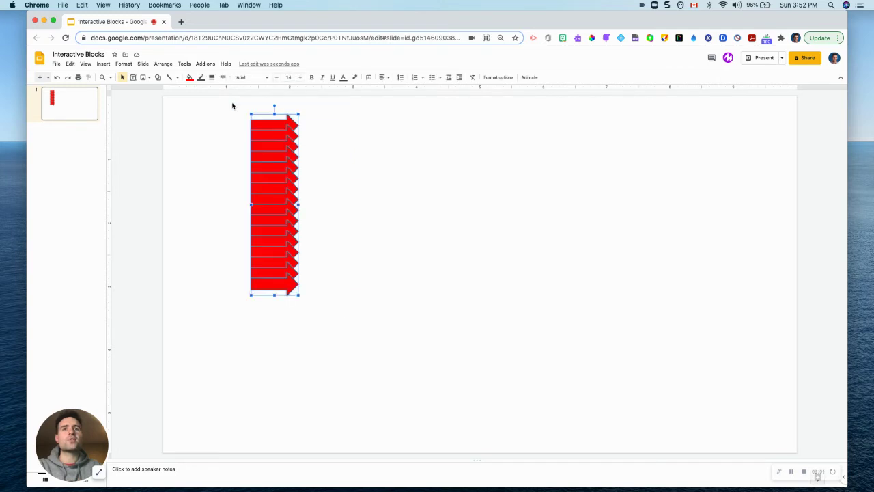
pyautogui.rightClick(270, 168)
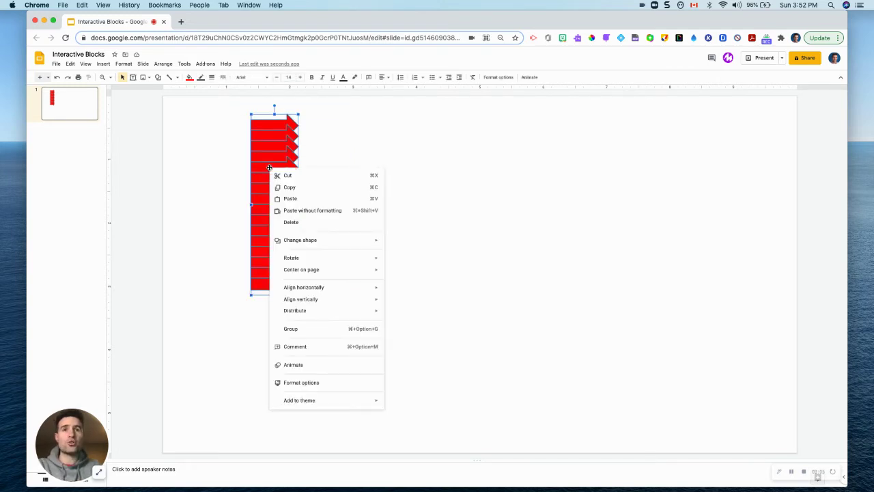
pyautogui.moveTo(304, 300)
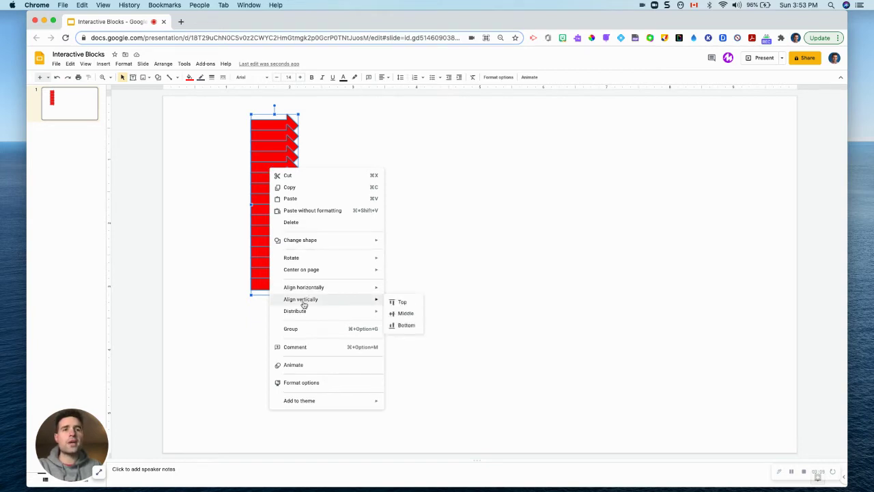
pyautogui.click(401, 314)
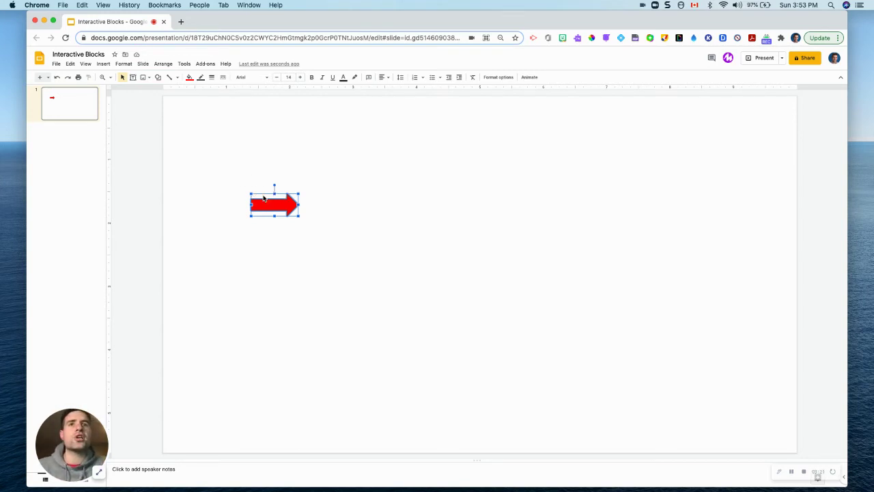
# Move the whole stack of red arrows up into the slide's upper-left area.
pyautogui.moveTo(257, 199); pyautogui.dragTo(194, 136)
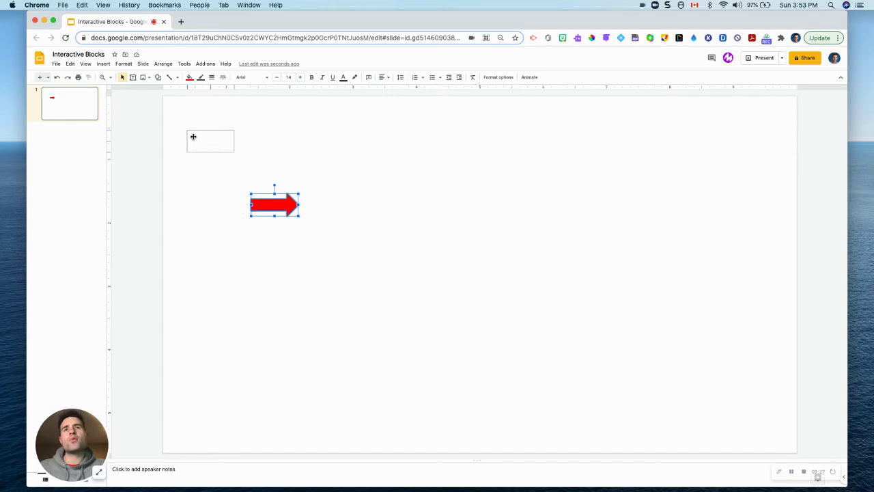
pyautogui.moveTo(193, 136); pyautogui.dragTo(193, 139)
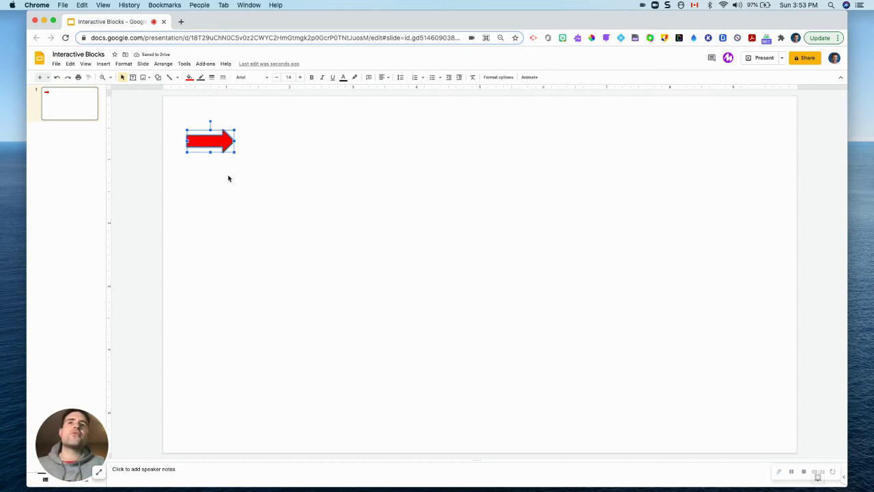
pyautogui.click(228, 178)
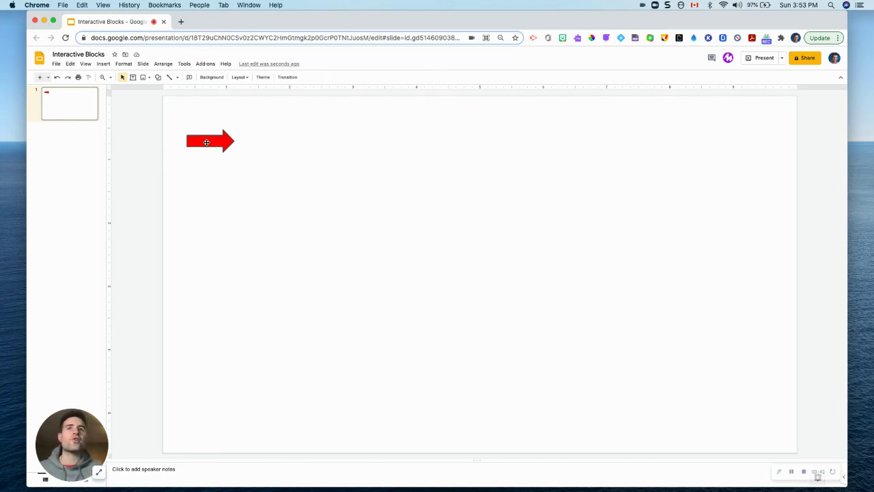
# Test the stack by pulling two red arrows away from it, and undo both moves.
pyautogui.moveTo(207, 142); pyautogui.dragTo(284, 173)
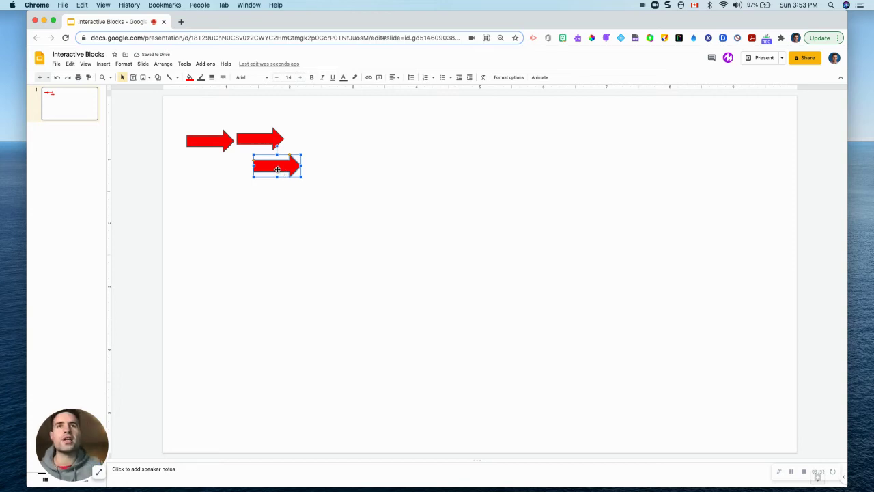
pyautogui.press('cmd+z')
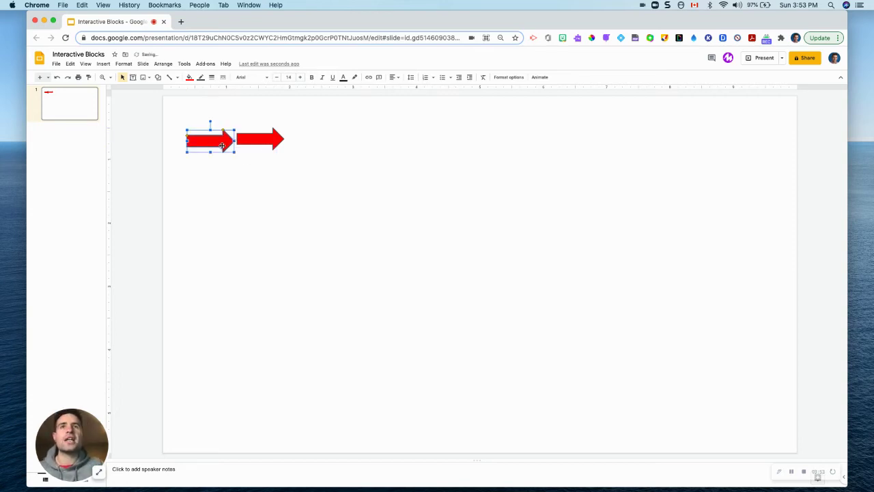
pyautogui.click(263, 140)
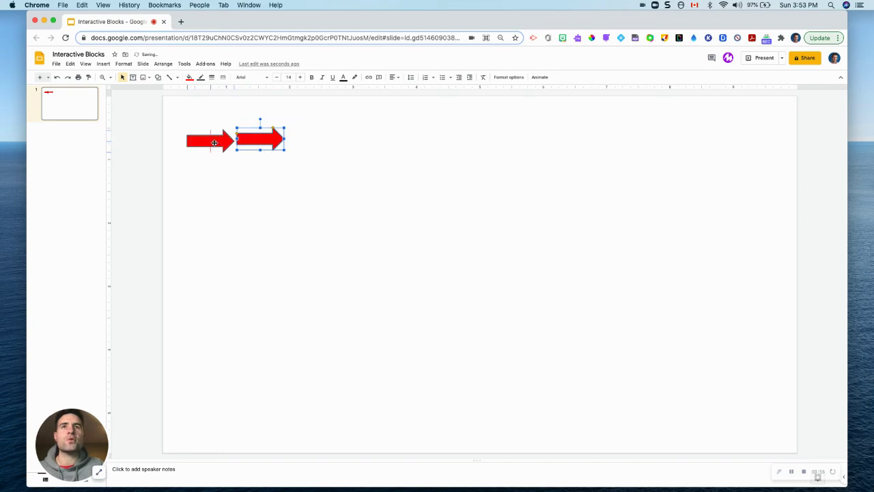
pyautogui.press('cmd+z')
pyautogui.click(301, 224)
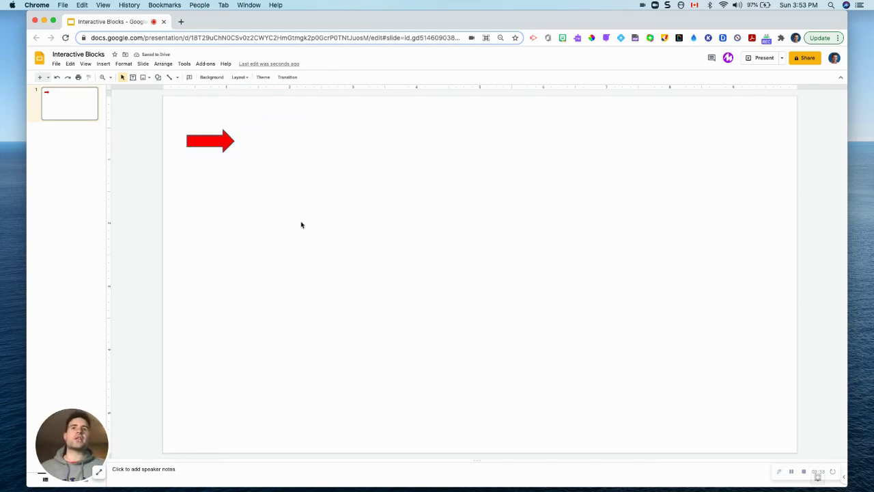
# Draw a down-pointing block arrow directly below the red arrow stack, about 0.7 inches tall.
pyautogui.click(158, 77)
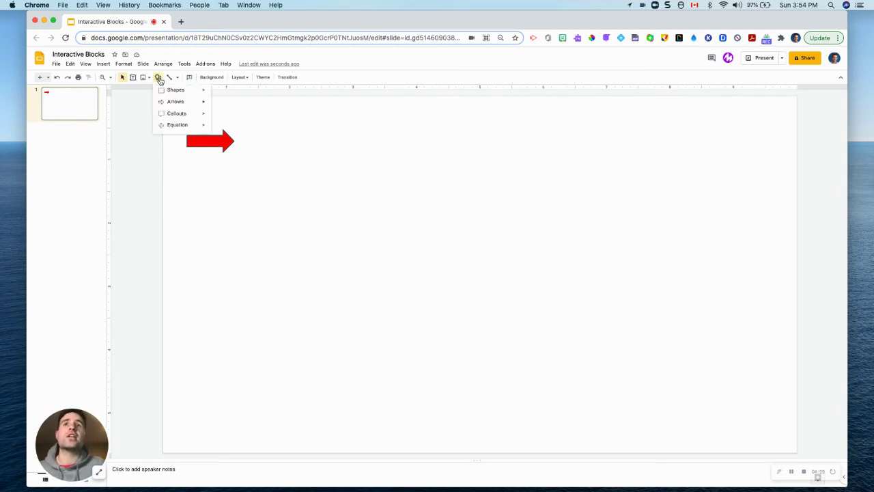
pyautogui.moveTo(181, 103)
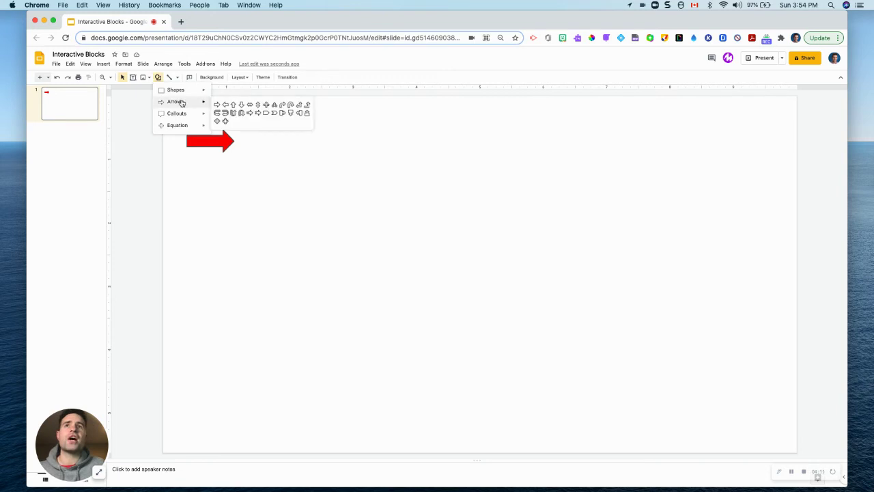
pyautogui.click(241, 105)
pyautogui.moveTo(206, 161); pyautogui.dragTo(215, 185)
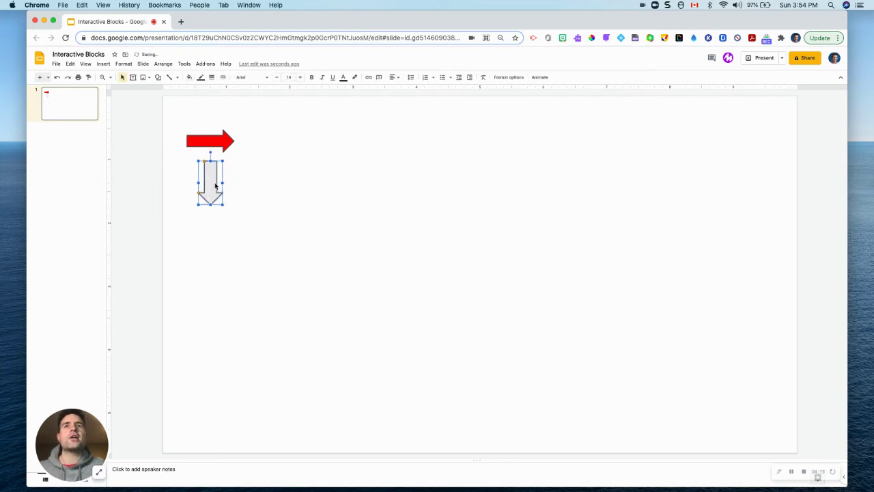
# Fill the down-pointing arrow with bright green.
pyautogui.click(189, 77)
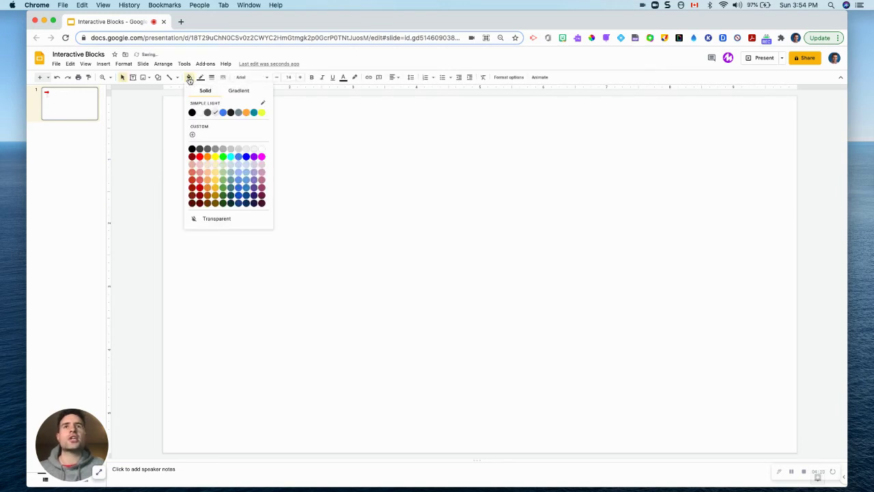
pyautogui.click(222, 157)
pyautogui.click(238, 188)
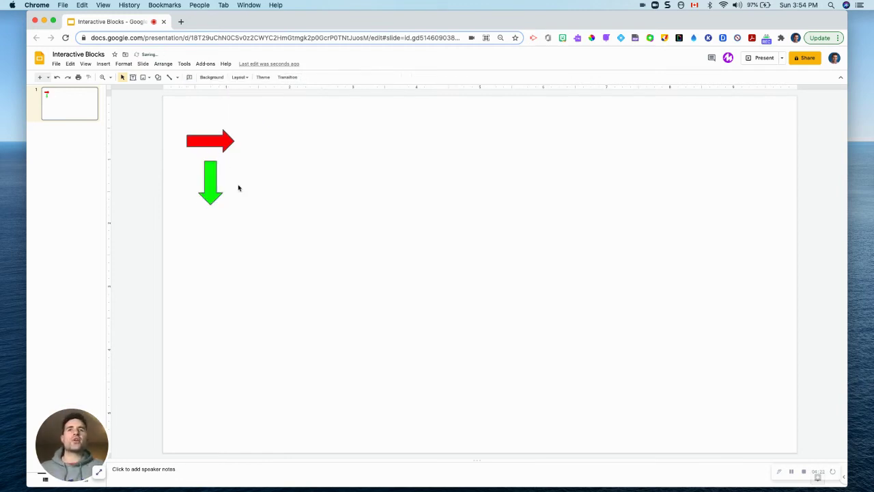
# Copy the green down arrow and paste 14 duplicates of it onto the slide.
pyautogui.click(215, 175)
pyautogui.rightClick(214, 176)
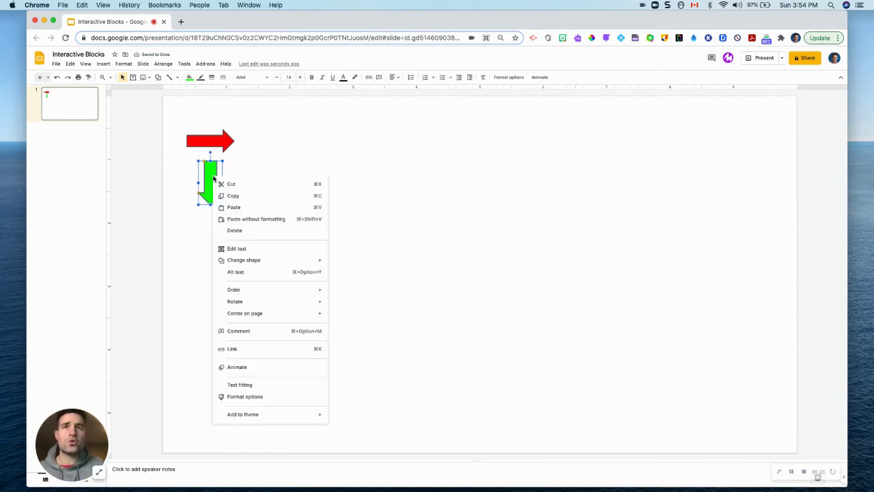
pyautogui.click(229, 196)
pyautogui.click(228, 194)
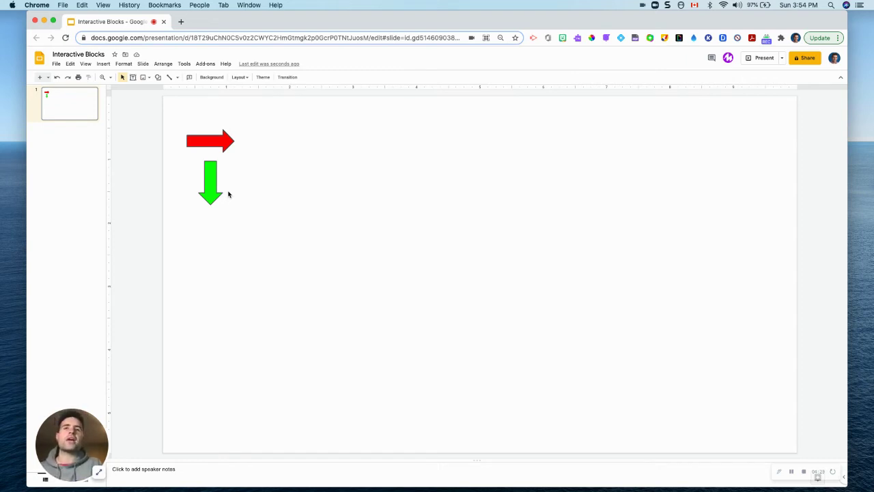
pyautogui.press('super+v')
pyautogui.press('super+v')
pyautogui.press('super+v')
pyautogui.press('super+v')
pyautogui.press('super+v')
pyautogui.press('super+v')
pyautogui.press('super+v')
pyautogui.press('super+v')
pyautogui.press('super+v')
pyautogui.press('super+v')
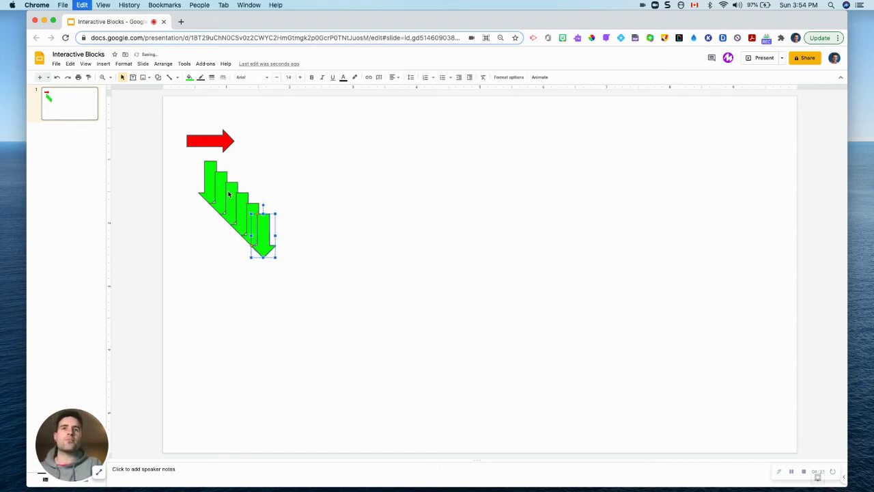
pyautogui.press('super+v')
pyautogui.press('super+v')
pyautogui.press('super+v')
pyautogui.press('super+v')
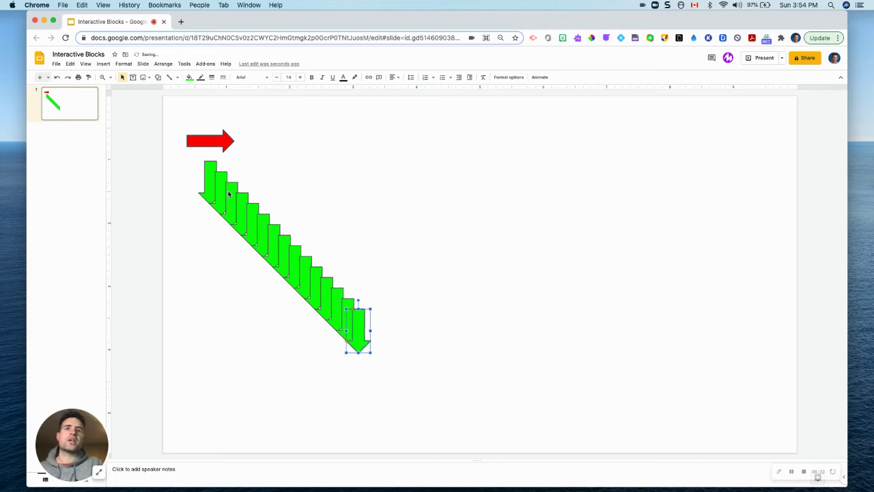
pyautogui.click(456, 375)
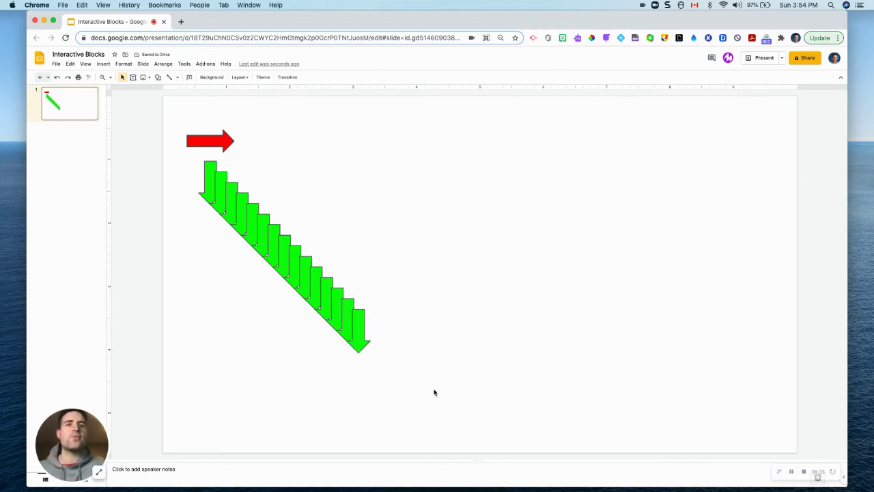
# Select all the green arrows and align them horizontally to the center.
pyautogui.moveTo(434, 388); pyautogui.dragTo(187, 168)
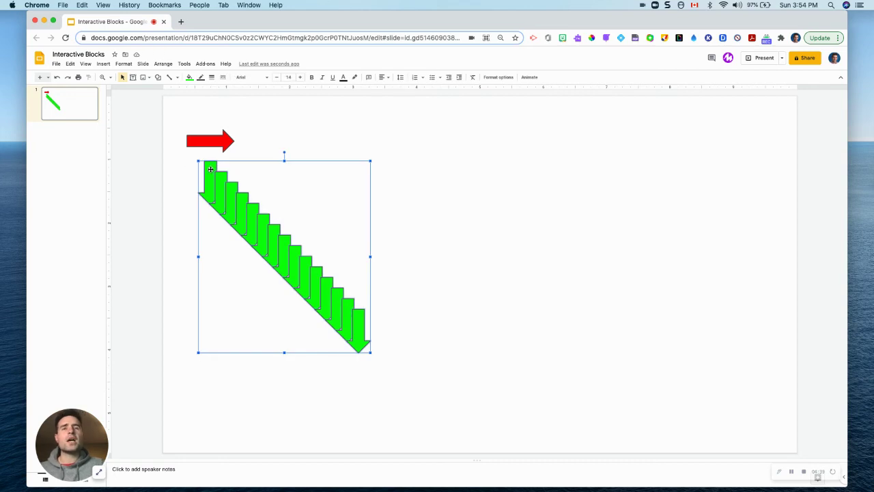
pyautogui.rightClick(210, 168)
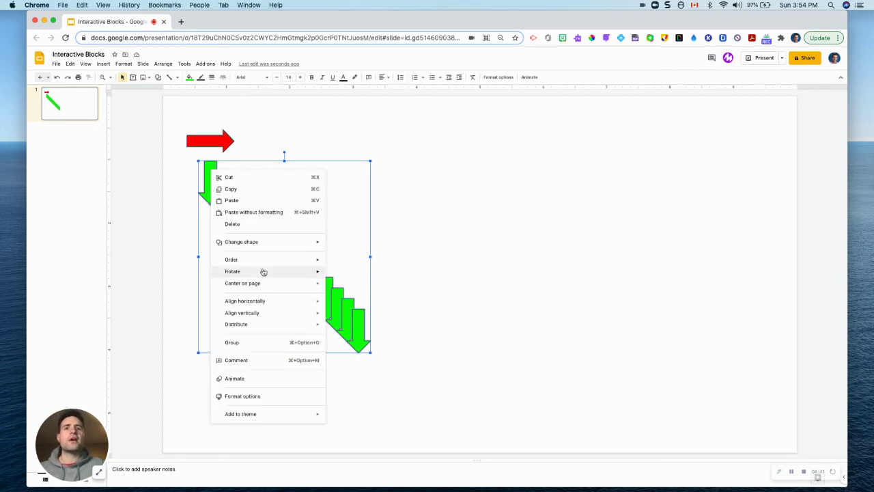
pyautogui.moveTo(254, 304)
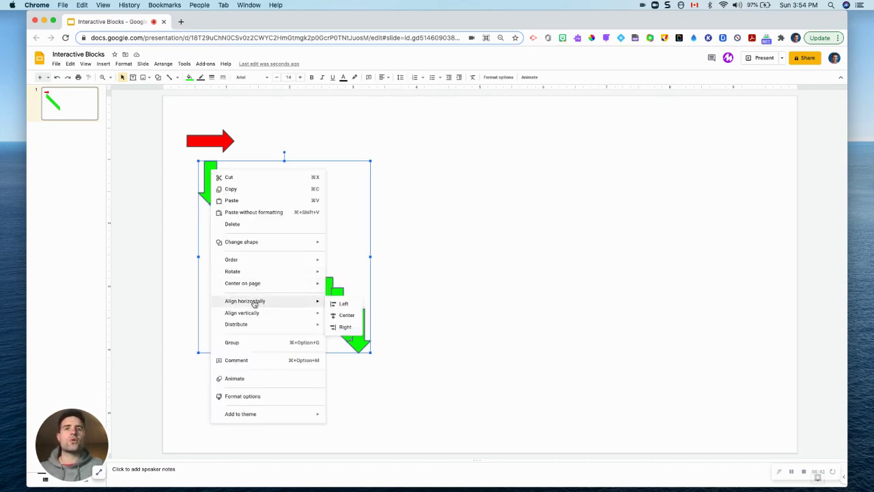
pyautogui.click(345, 315)
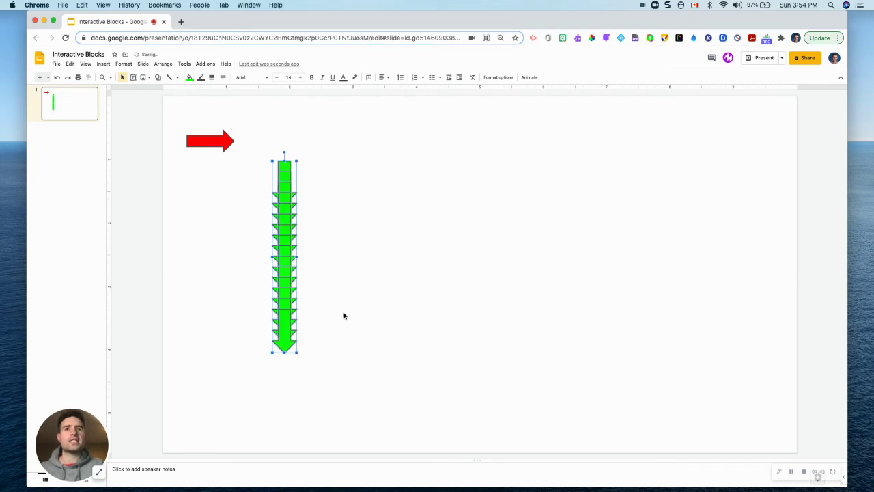
# Align the selected column of green arrows vertically to the middle.
pyautogui.rightClick(277, 194)
pyautogui.moveTo(327, 338)
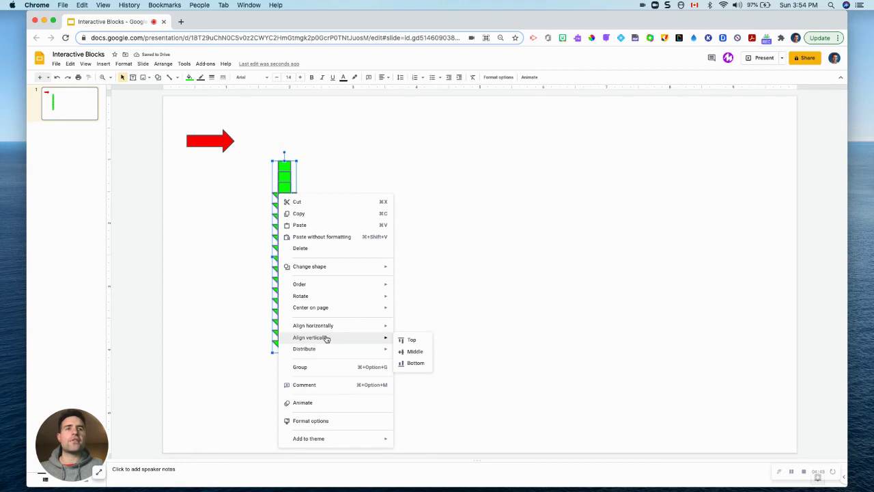
pyautogui.click(422, 352)
pyautogui.click(343, 279)
# Pull a single green arrow up below the red stack, and undo both that move and the vertical alignment.
pyautogui.click(283, 249)
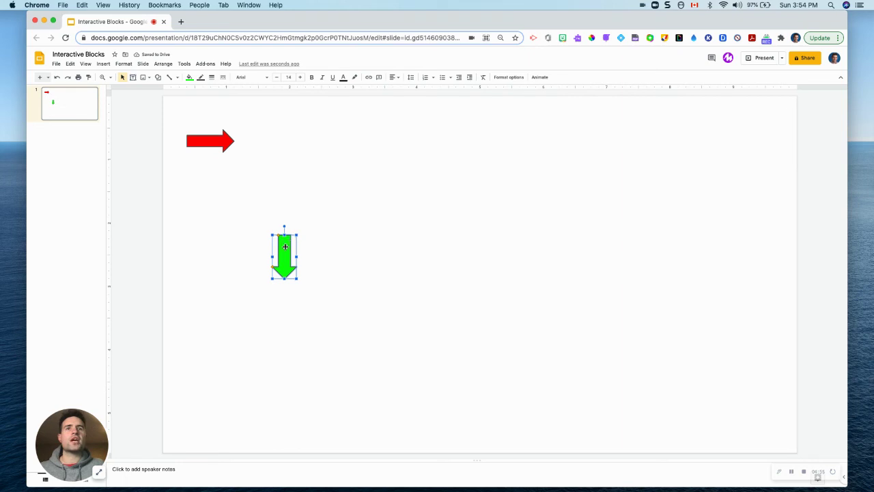
pyautogui.moveTo(286, 240); pyautogui.dragTo(210, 166)
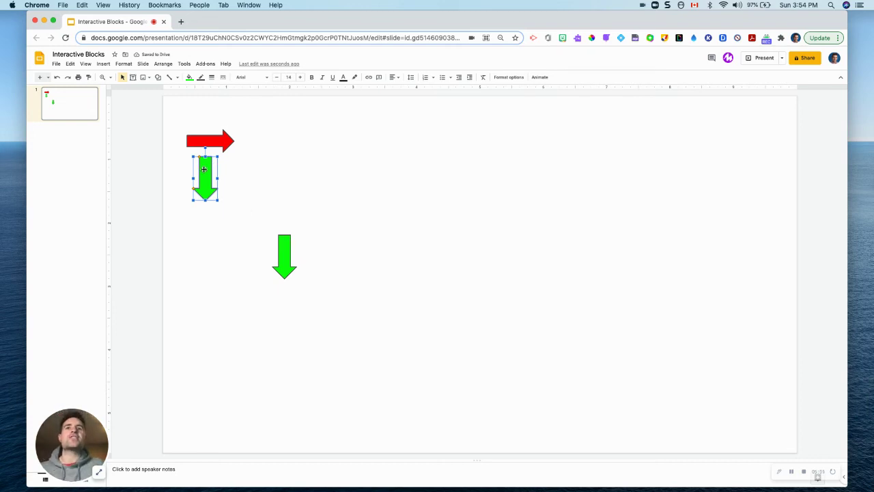
pyautogui.click(57, 79)
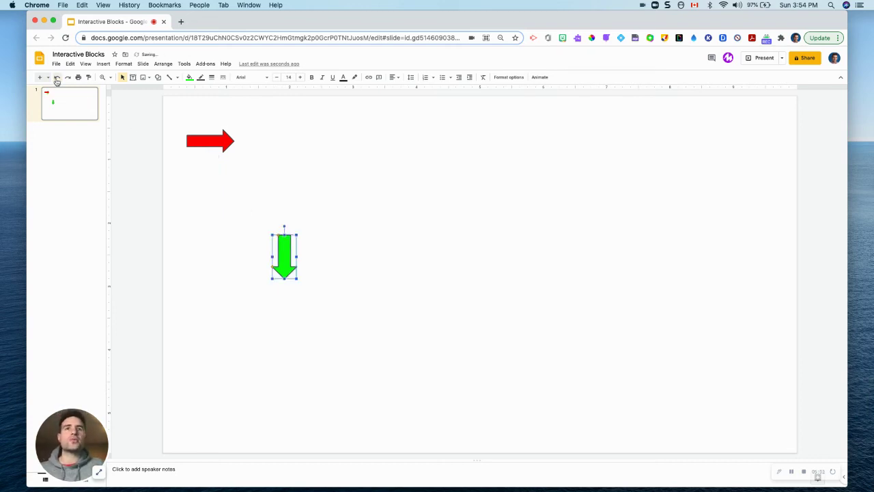
pyautogui.click(57, 80)
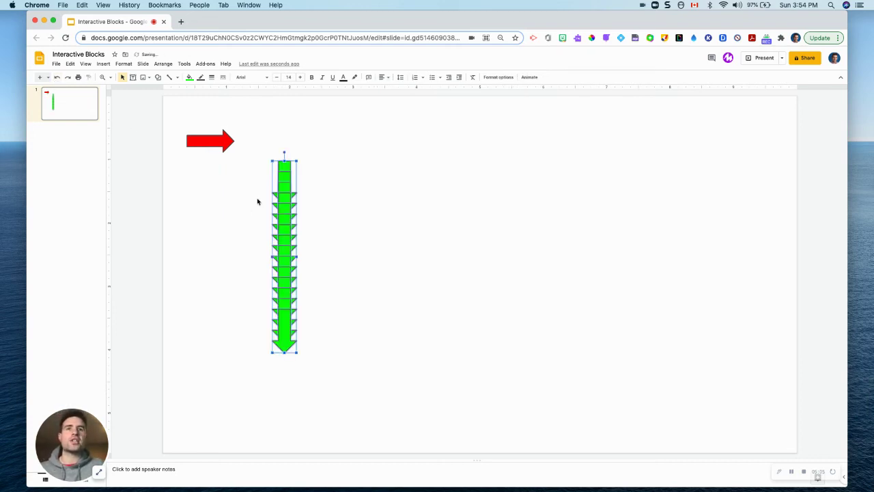
# Align the green arrows vertically to the middle and move the whole stack just below the red arrow stack.
pyautogui.rightClick(279, 214)
pyautogui.moveTo(341, 357)
pyautogui.click(416, 374)
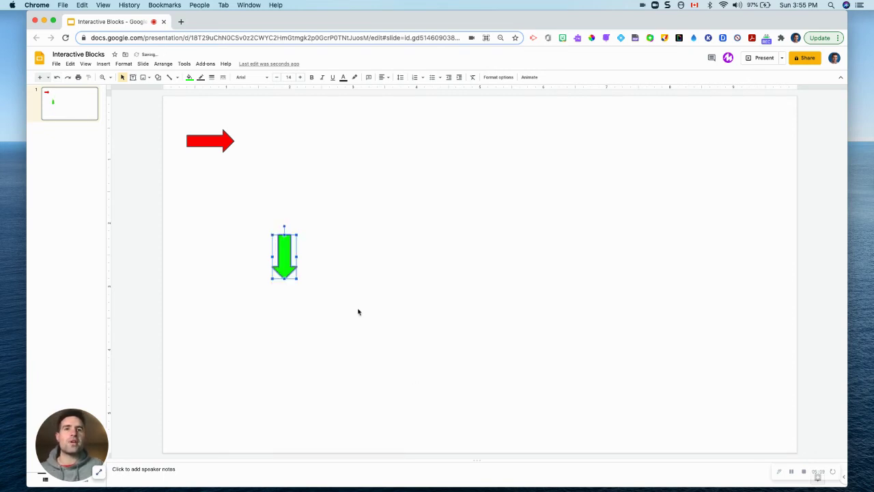
pyautogui.moveTo(281, 236); pyautogui.dragTo(204, 165)
pyautogui.click(269, 303)
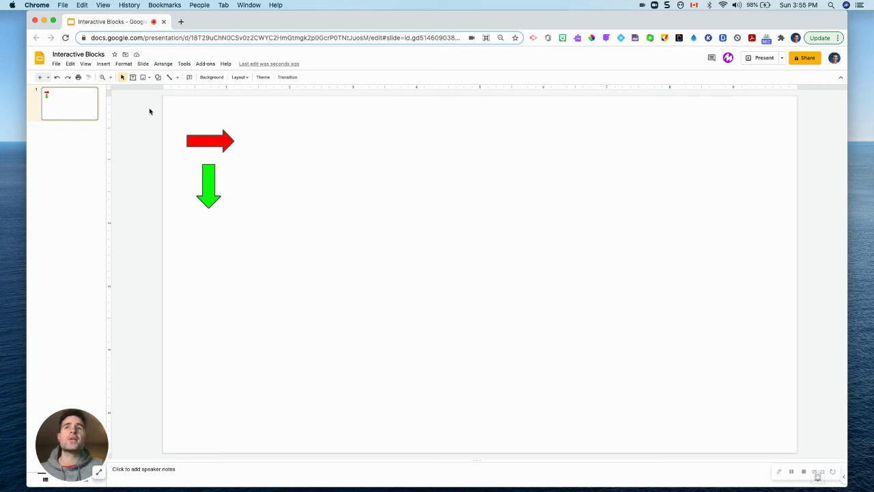
# Insert a 5 x 5 table and place it to the right of the arrow stacks.
pyautogui.click(103, 65)
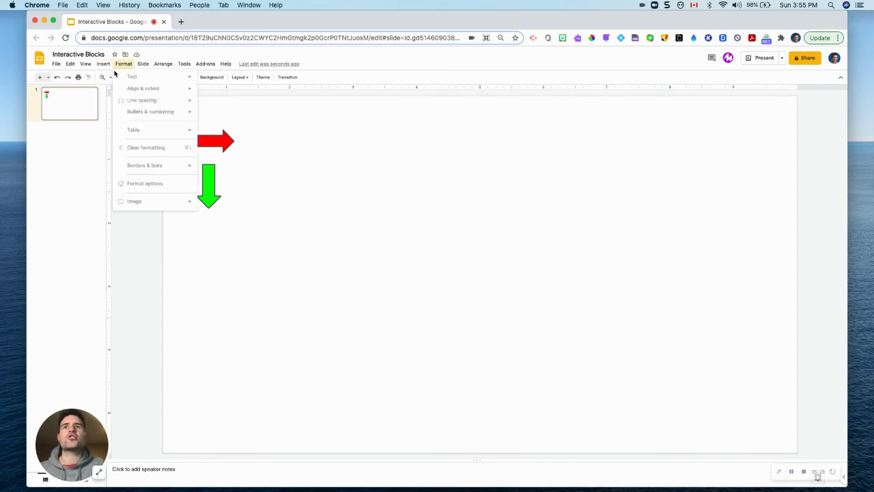
pyautogui.moveTo(106, 139)
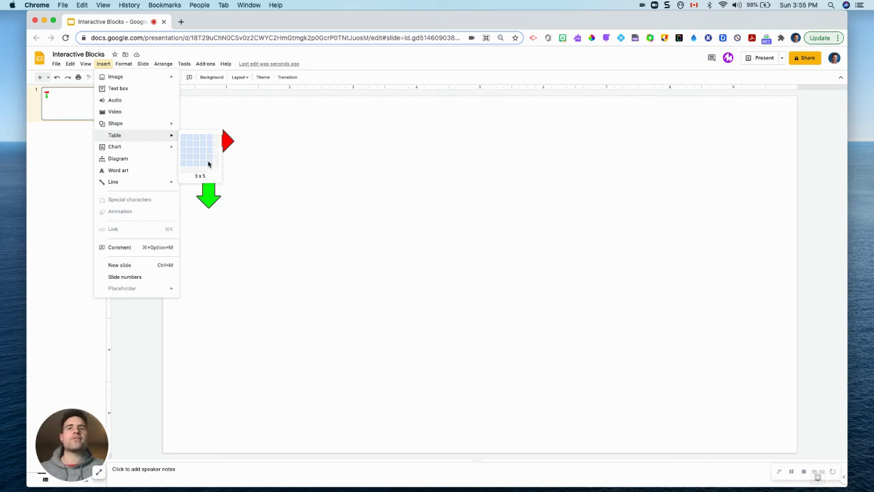
pyautogui.click(208, 164)
pyautogui.moveTo(380, 209); pyautogui.dragTo(438, 144)
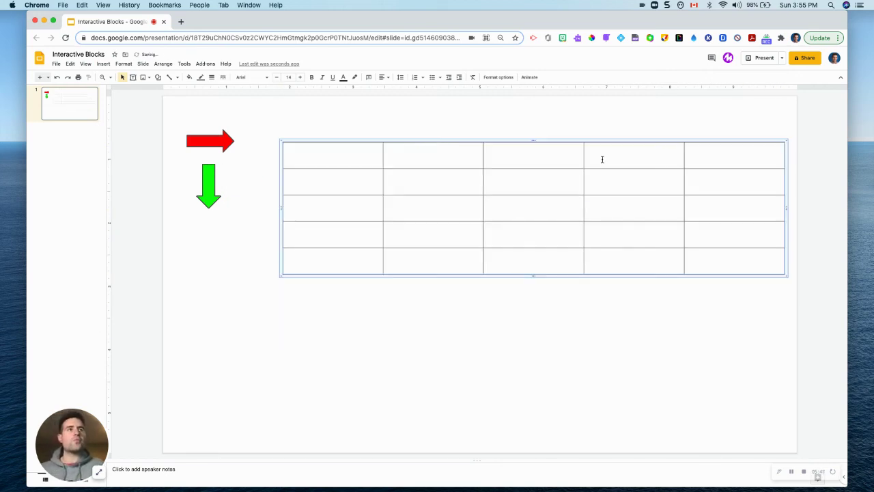
# Make all five table rows taller by adding an empty line in the first cell of each row.
pyautogui.click(349, 162)
pyautogui.press('Return')
pyautogui.click(335, 200)
pyautogui.press('Return')
pyautogui.click(318, 240)
pyautogui.press('Return')
pyautogui.click(300, 285)
pyautogui.press('Return')
pyautogui.click(305, 315)
pyautogui.press('Return')
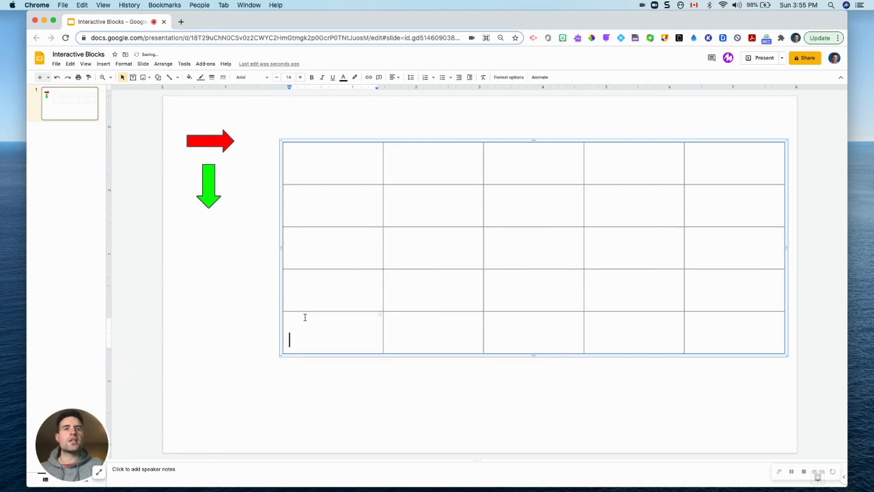
# Narrow the table to about 6.2 inches wide and move it close to the slide's right edge.
pyautogui.click(521, 141)
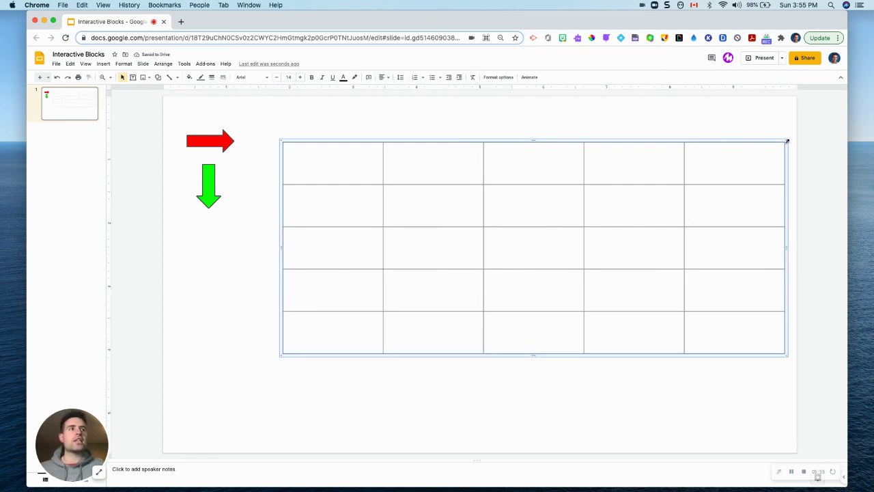
pyautogui.moveTo(786, 141); pyautogui.dragTo(679, 166)
pyautogui.moveTo(493, 162); pyautogui.dragTo(587, 170)
pyautogui.click(560, 393)
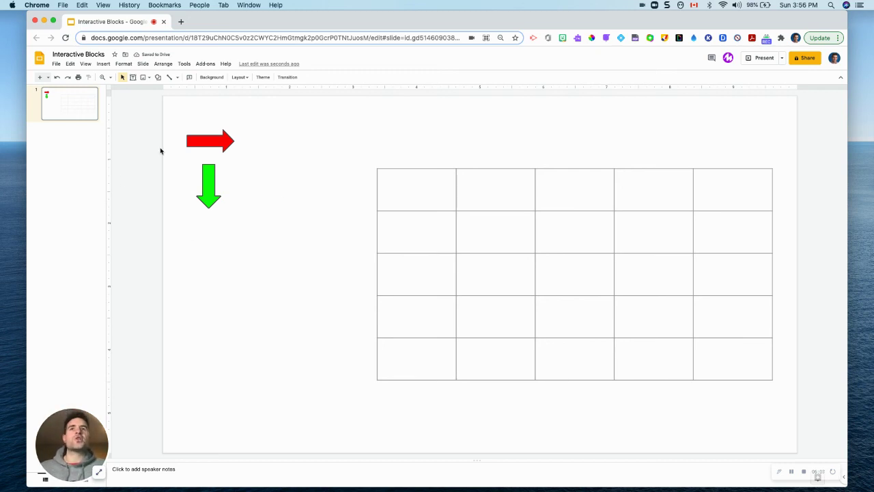
# Draw a rounded rectangle about 2.3 by 4.8 inches over the area holding the arrow stacks.
pyautogui.click(158, 78)
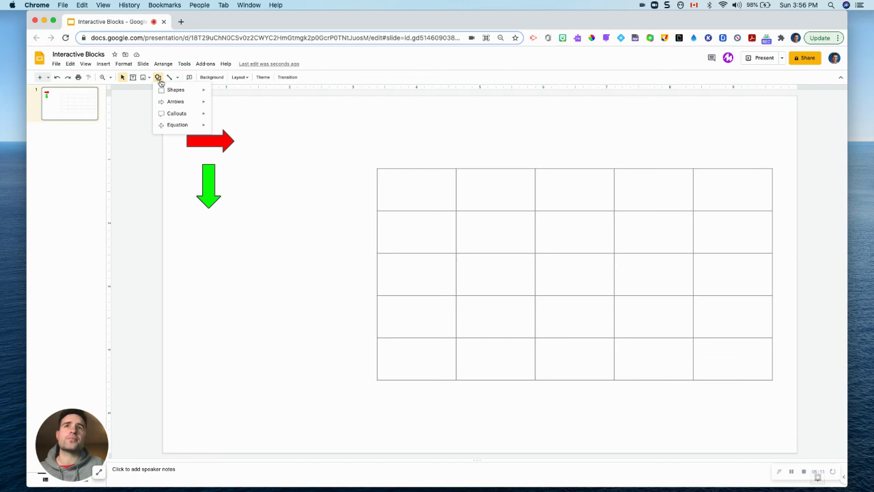
pyautogui.moveTo(177, 92)
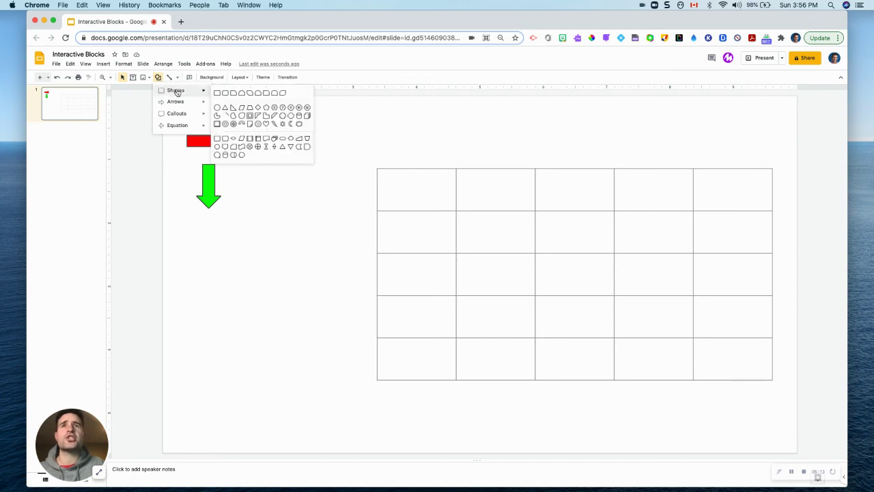
pyautogui.click(225, 94)
pyautogui.moveTo(318, 412); pyautogui.dragTo(172, 105)
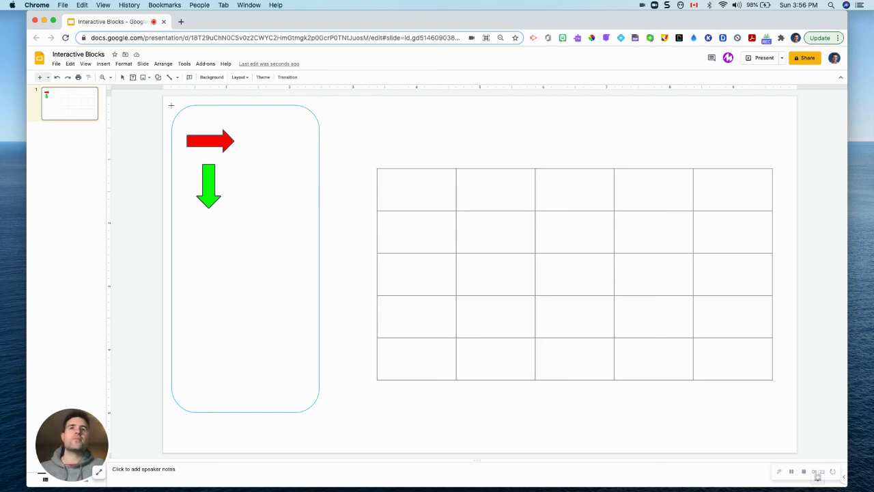
pyautogui.moveTo(171, 105); pyautogui.dragTo(171, 106)
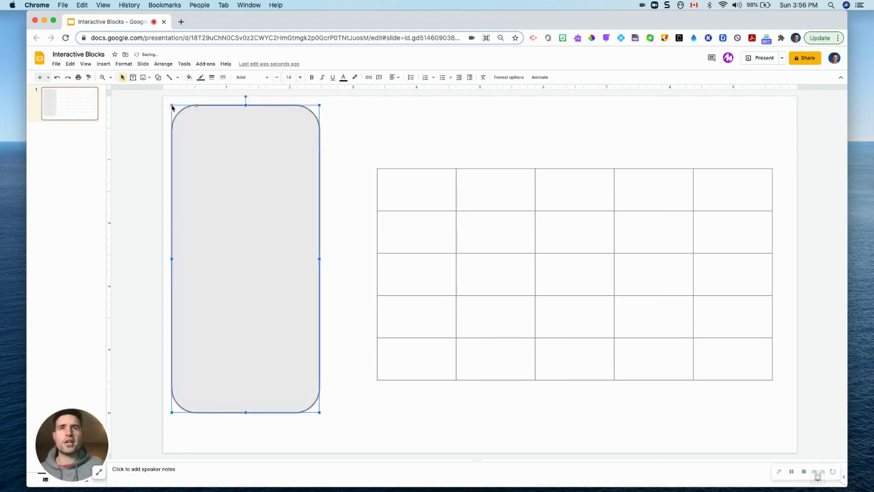
# Send the rounded rectangle to the back, behind the arrow stacks.
pyautogui.rightClick(269, 130)
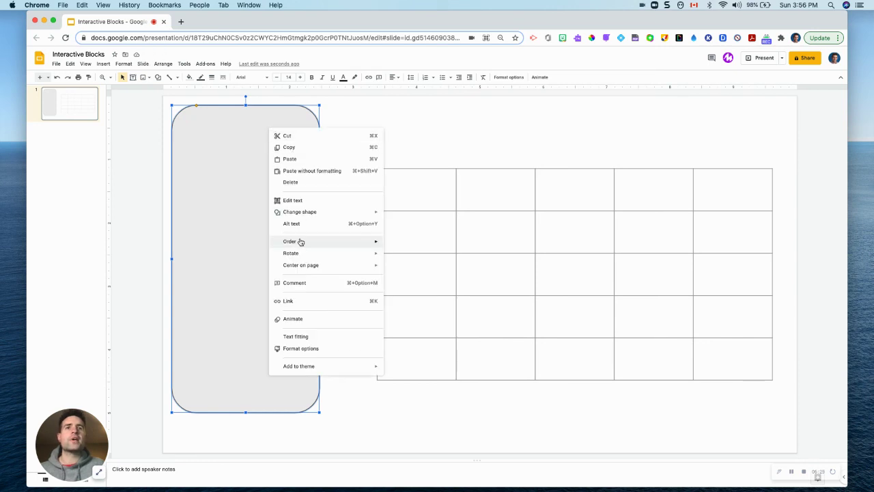
pyautogui.moveTo(300, 242)
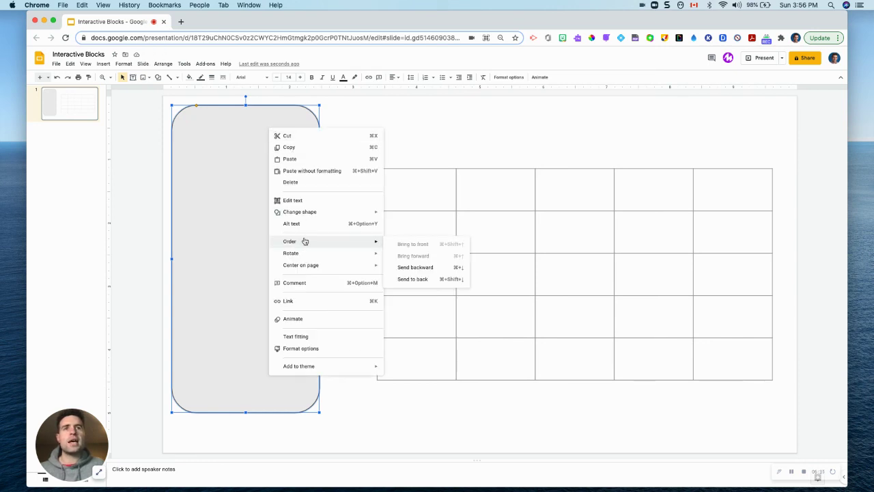
pyautogui.click(408, 279)
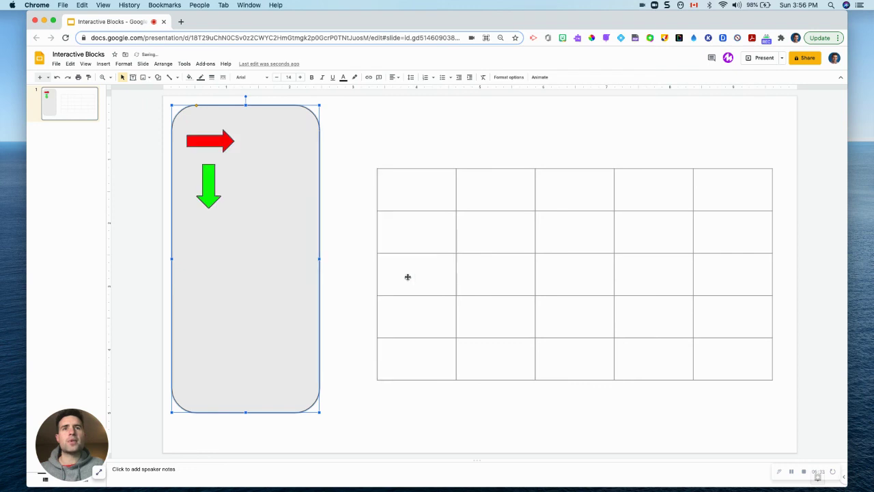
pyautogui.click(366, 136)
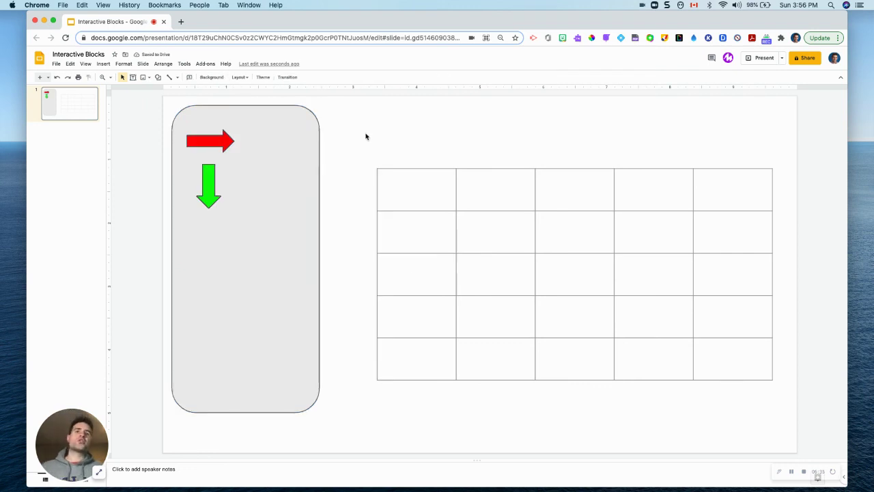